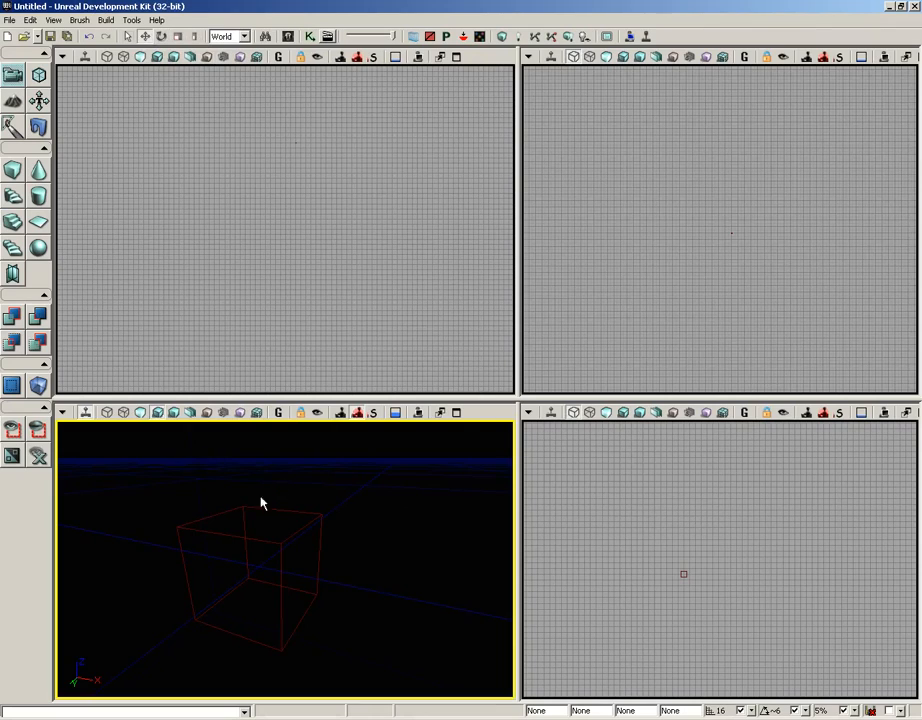
- Maximize the perspective viewport and select the red builder brush cube
left_click(457, 413)
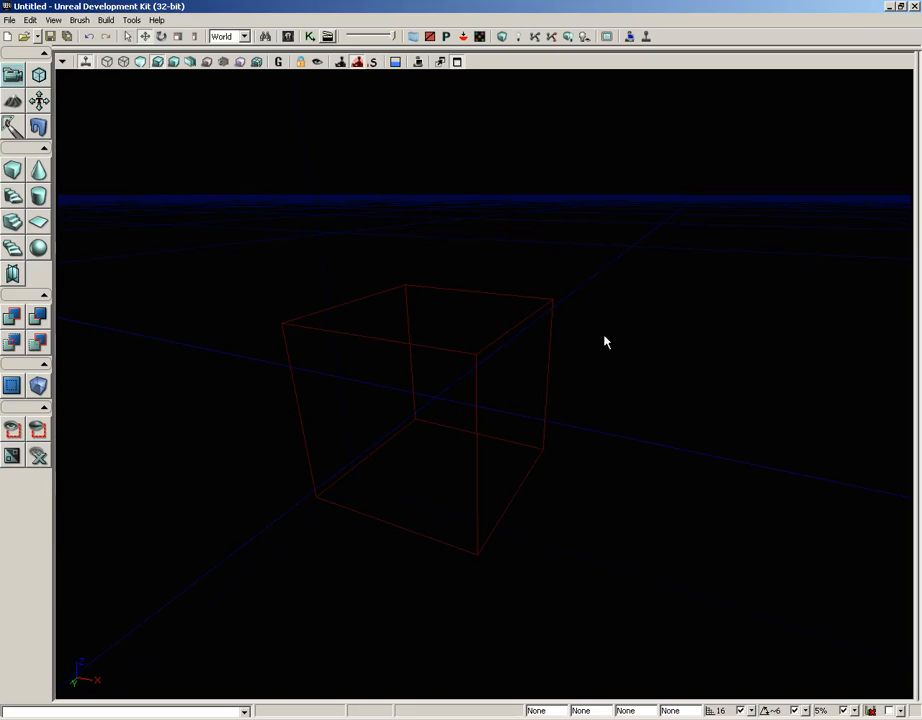
left_click(523, 318)
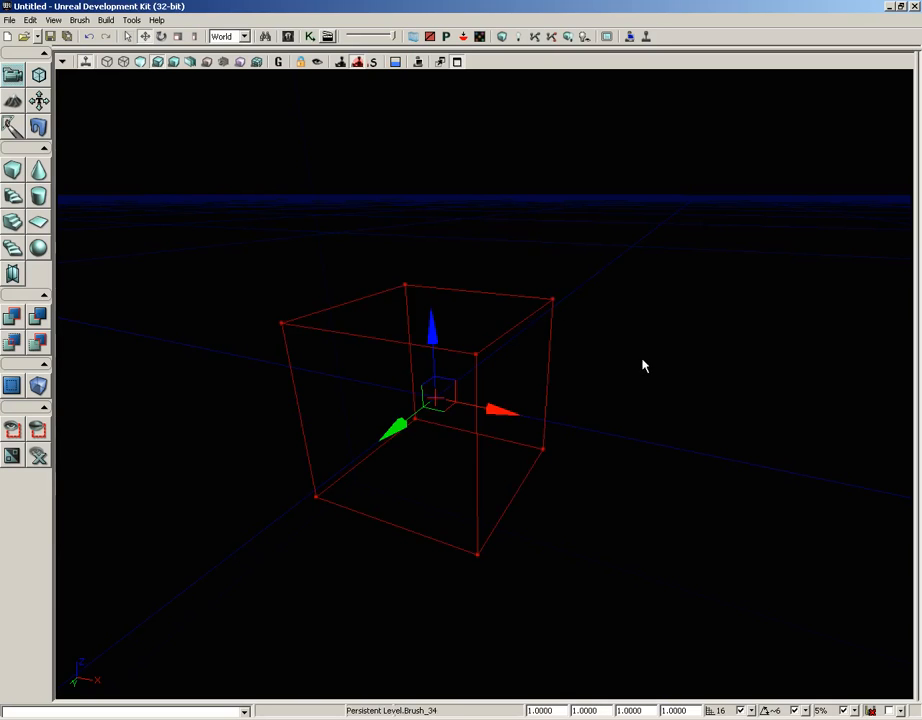
mouse_move(643, 366)
right_mouse_down()
mouse_move(617, 356)
mouse_move(632, 356)
mouse_move(634, 336)
right_mouse_up()
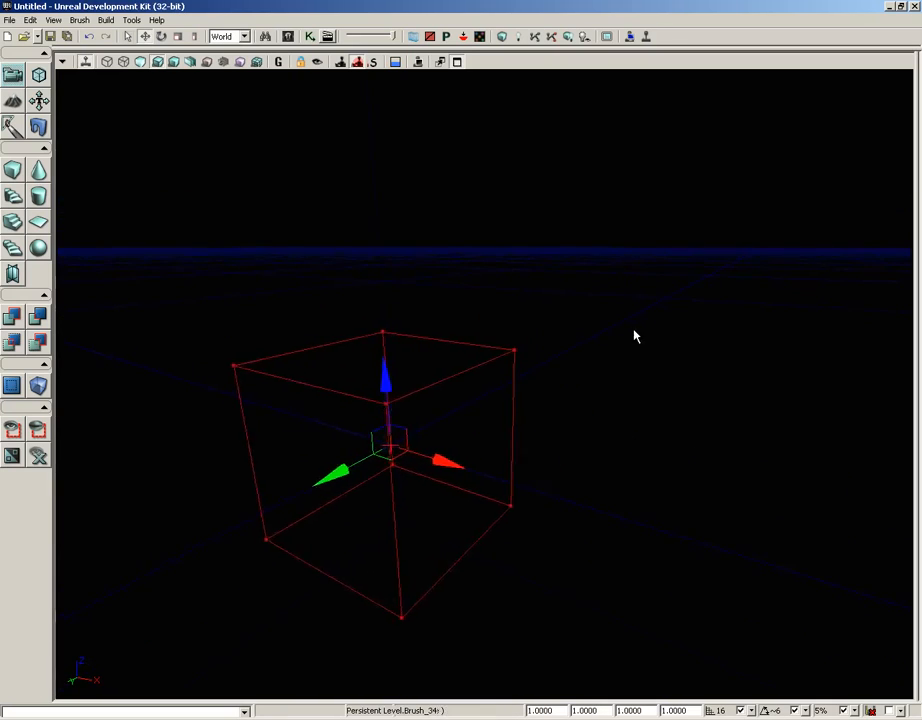
middle_click_drag(634, 336, 617, 333)
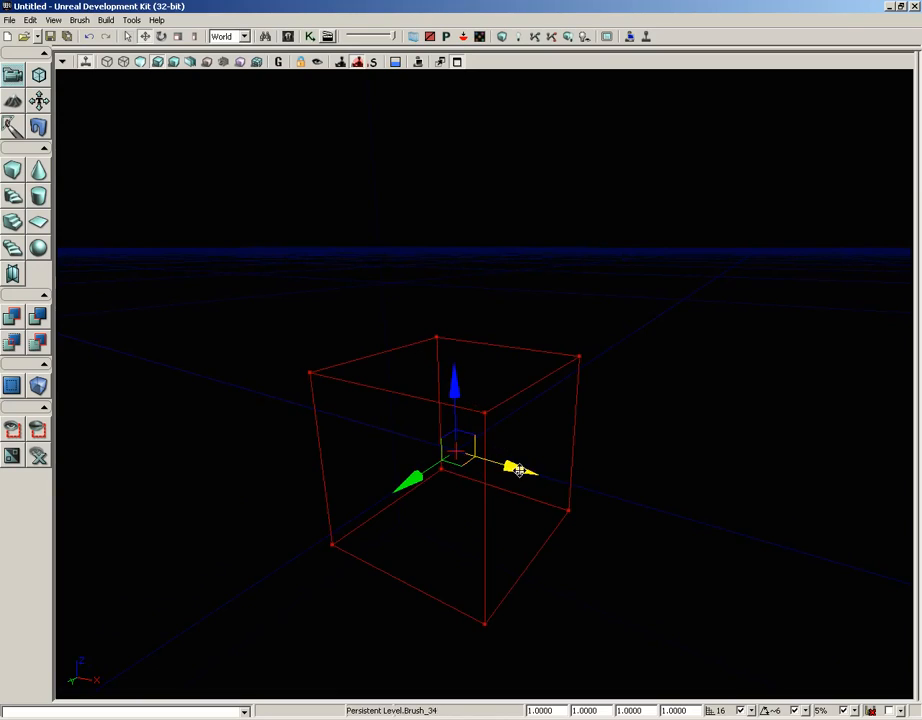
- Move the builder brush along its X, Y and Z axes individually, then within the XZ plane
mouse_move(514, 469)
left_mouse_down()
mouse_move(398, 433)
mouse_move(469, 428)
mouse_move(500, 445)
mouse_move(448, 441)
mouse_move(483, 476)
left_mouse_up()
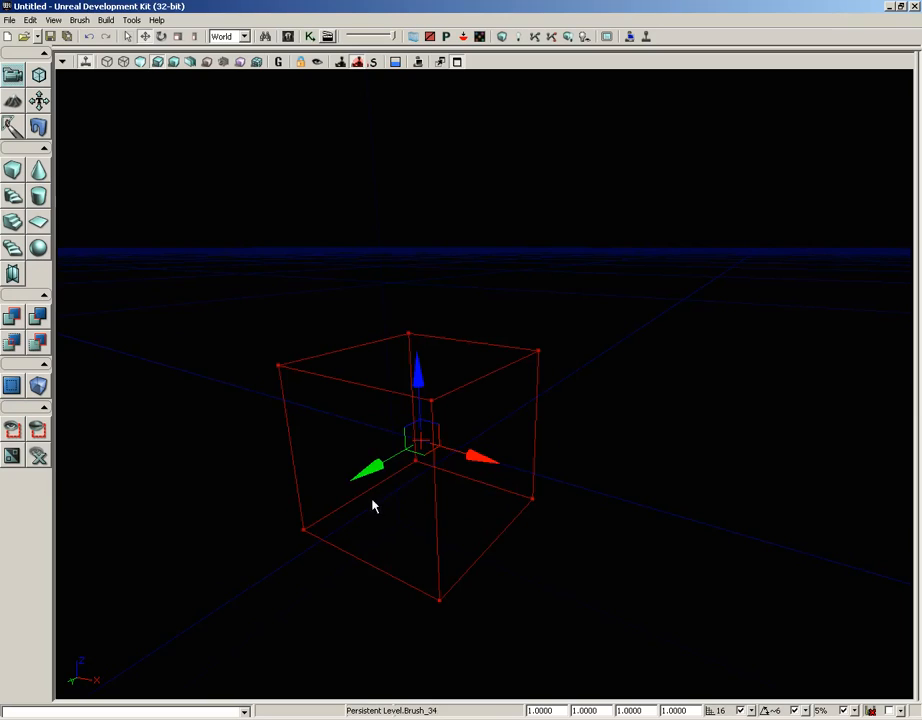
mouse_move(372, 470)
left_mouse_down()
mouse_move(434, 438)
mouse_move(455, 456)
mouse_move(480, 438)
left_mouse_up()
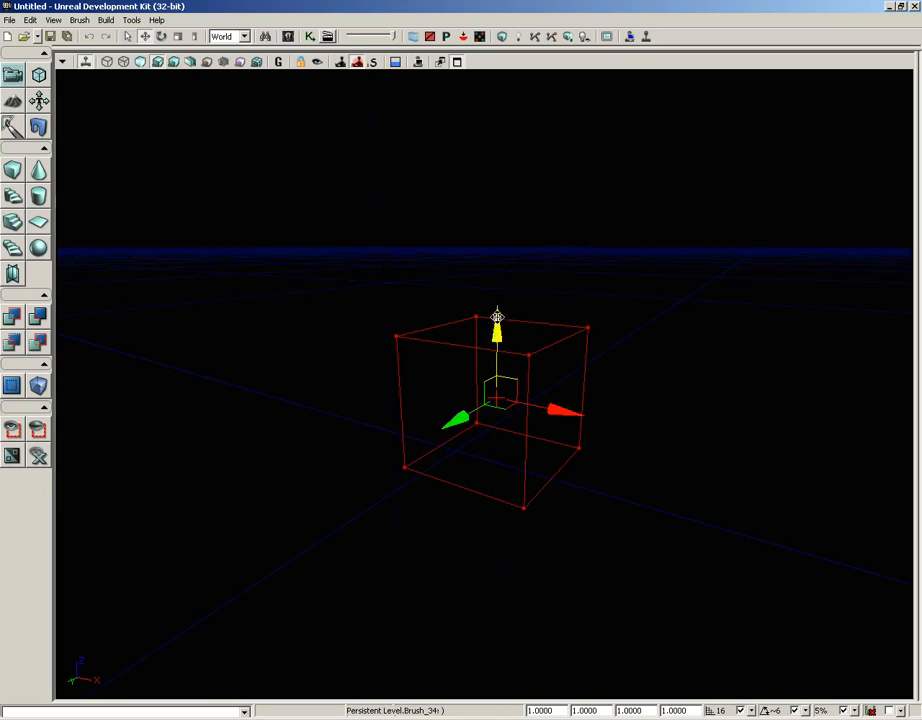
left_click_drag(497, 318, 496, 262)
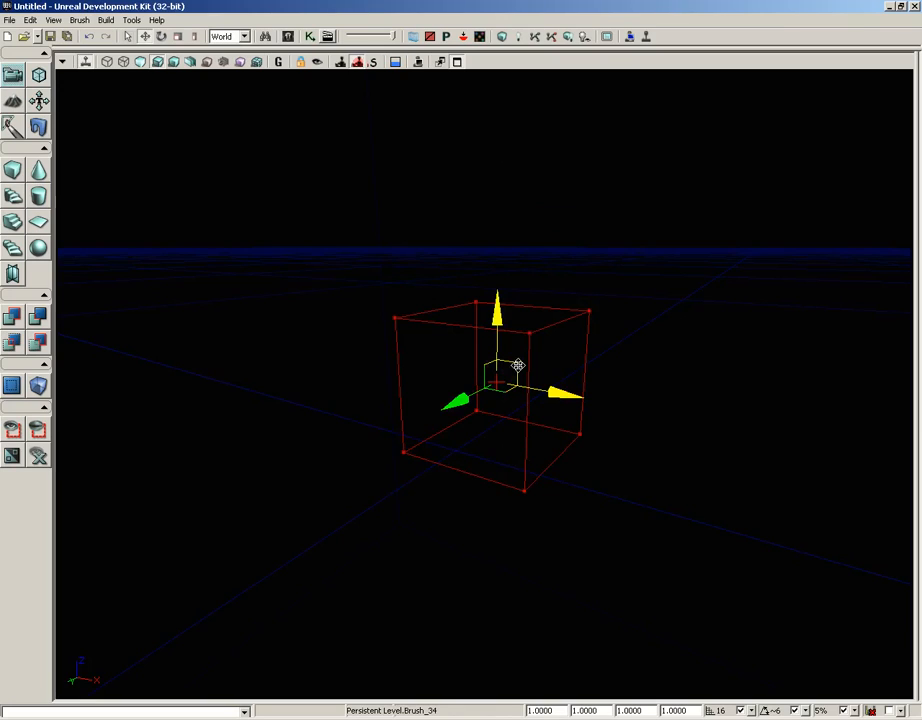
mouse_move(518, 365)
left_mouse_down()
mouse_move(490, 358)
mouse_move(539, 465)
mouse_move(523, 290)
mouse_move(483, 355)
mouse_move(472, 351)
left_mouse_up()
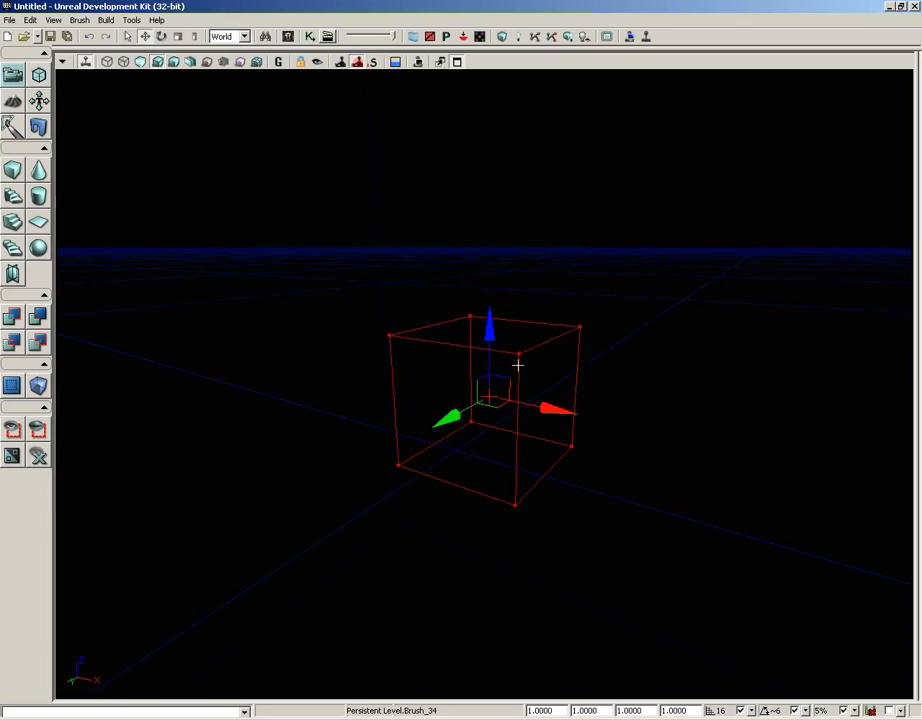
- Rotate the builder brush around the Y axis and around the X axis
left_click(163, 38)
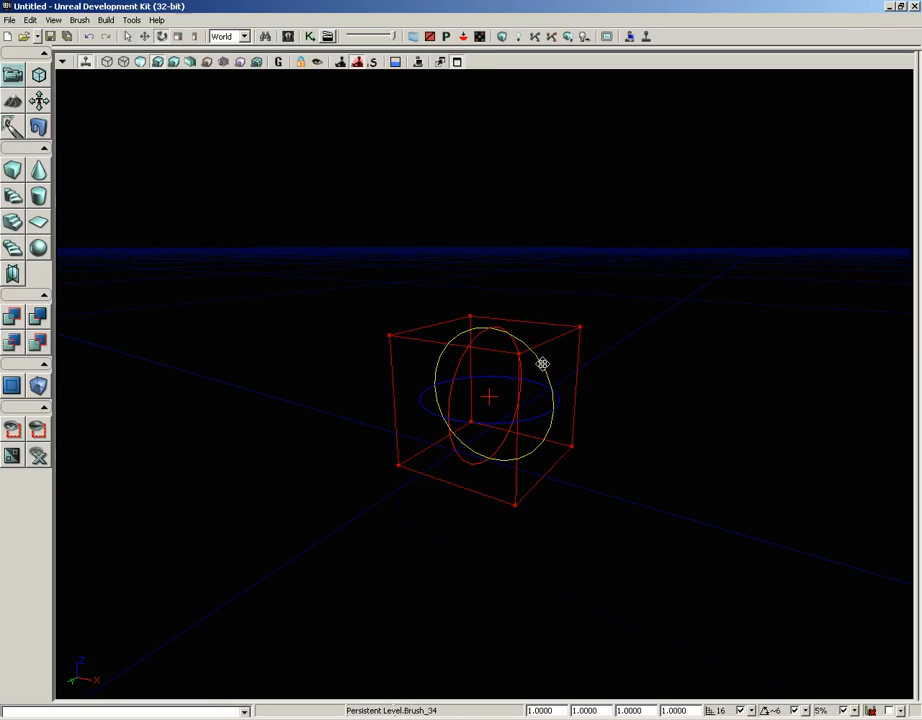
mouse_move(541, 362)
left_mouse_down()
mouse_move(529, 416)
mouse_move(428, 274)
mouse_move(475, 403)
mouse_move(441, 318)
mouse_move(453, 370)
mouse_move(521, 364)
left_mouse_up()
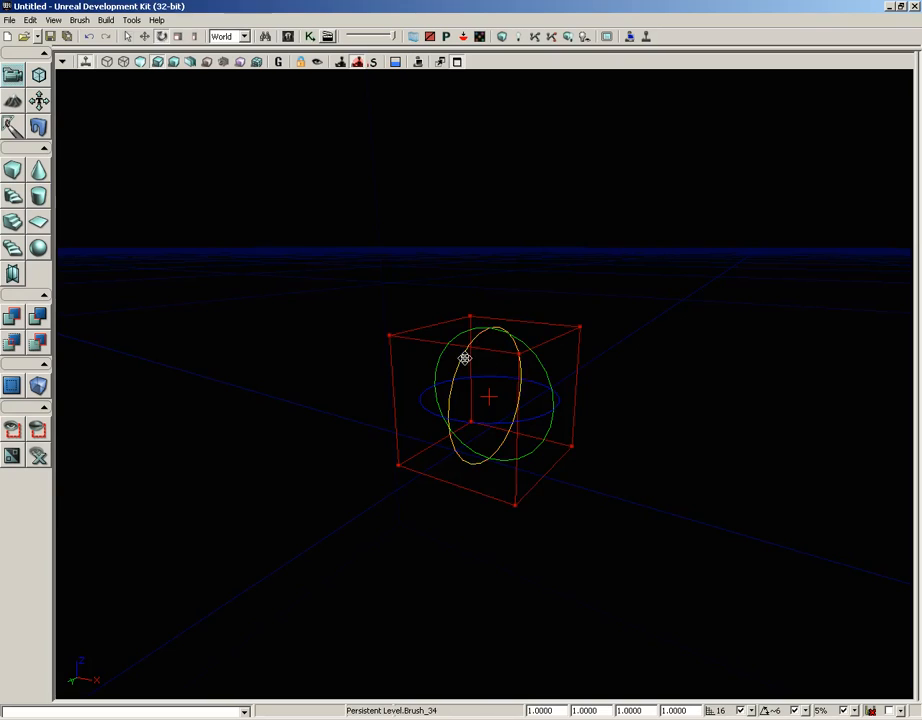
mouse_move(465, 356)
left_mouse_down()
mouse_move(486, 288)
mouse_move(434, 387)
mouse_move(527, 379)
mouse_move(539, 368)
mouse_move(545, 426)
mouse_move(622, 389)
mouse_move(558, 380)
left_mouse_up()
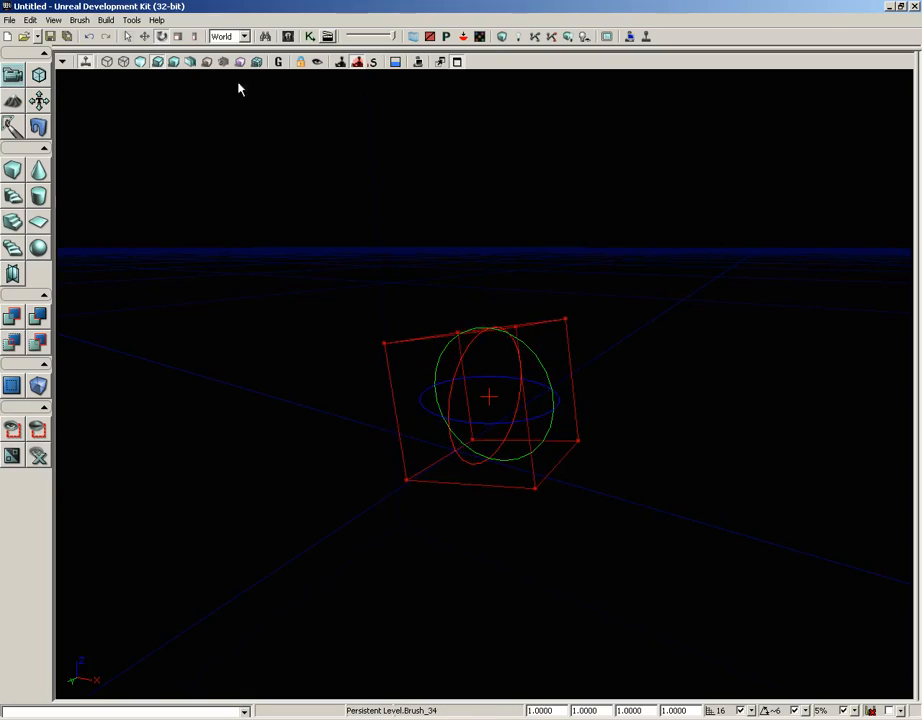
- Enlarge the builder brush with uniform scaling, then stretch it with non-uniform scaling
left_click(179, 37)
mouse_move(488, 315)
left_mouse_down()
mouse_move(486, 206)
mouse_move(486, 389)
mouse_move(469, 300)
mouse_move(464, 383)
mouse_move(449, 335)
mouse_move(488, 318)
left_mouse_up()
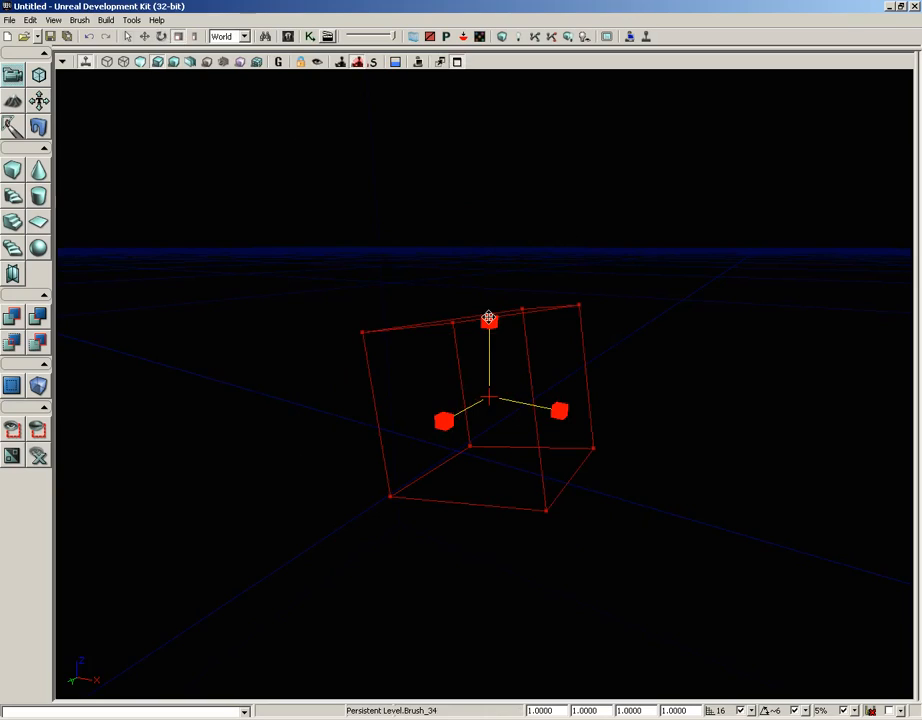
left_click(195, 38)
mouse_move(560, 411)
left_mouse_down()
mouse_move(455, 389)
mouse_move(669, 393)
mouse_move(471, 352)
mouse_move(656, 376)
mouse_move(584, 368)
mouse_move(489, 326)
mouse_move(490, 435)
mouse_move(488, 323)
mouse_move(486, 337)
left_mouse_up()
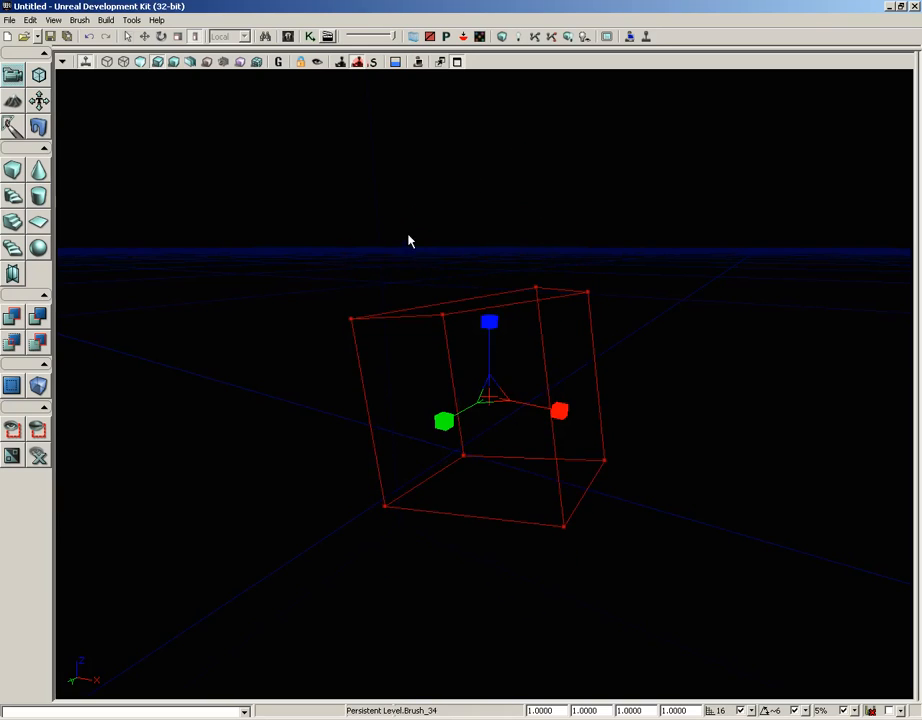
- Switch the builder brush's transform widget through selection, non-uniform scaling and uniform scaling modes
left_click(131, 38)
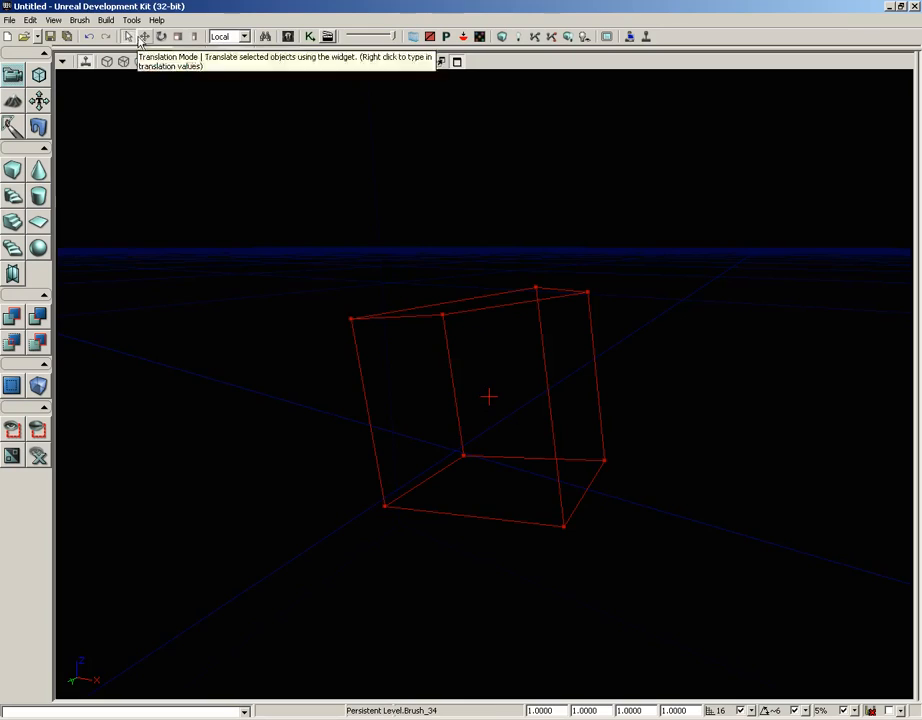
left_click_drag(490, 391, 490, 434)
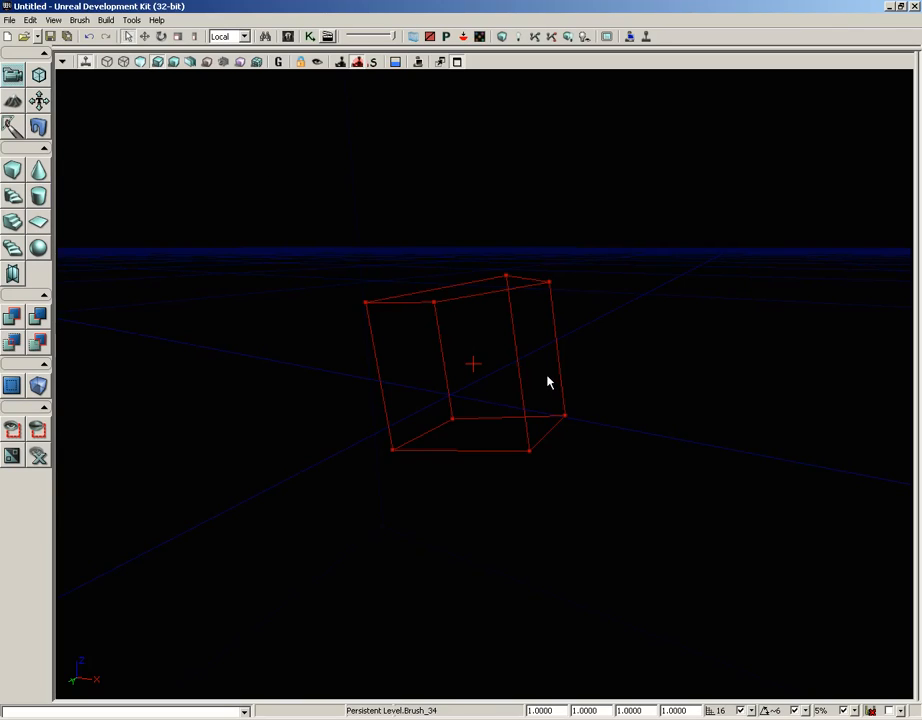
left_click(193, 37)
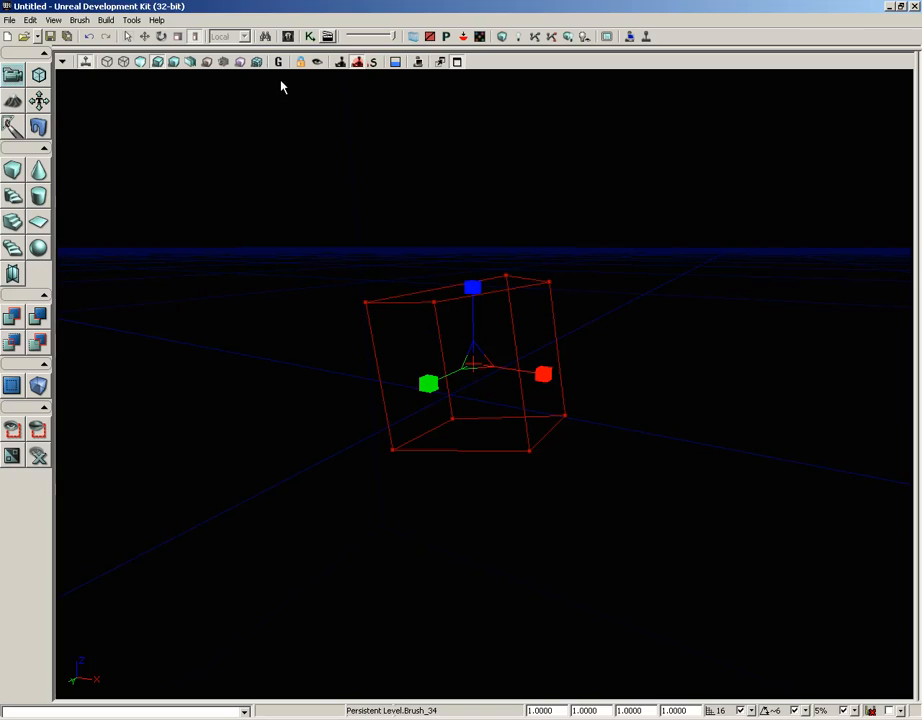
left_click(178, 37)
mouse_move(346, 306)
left_mouse_down()
mouse_move(403, 241)
mouse_move(361, 237)
mouse_move(354, 251)
left_mouse_up()
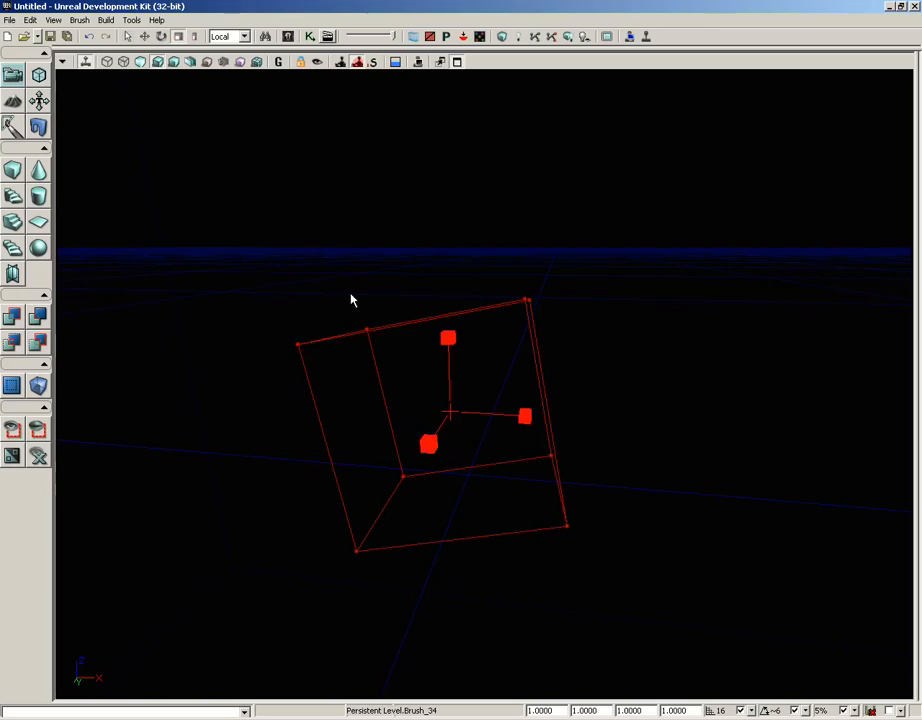
mouse_move(405, 249)
left_mouse_down()
mouse_move(407, 272)
mouse_move(400, 246)
left_mouse_up()
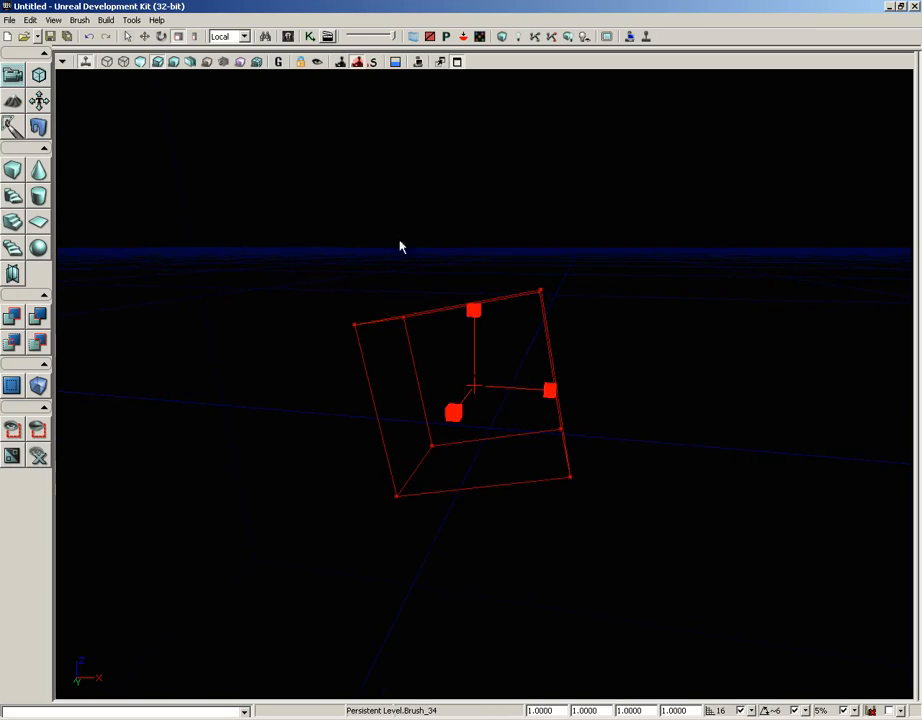
- Open the recently used level VCTF-Sandstorm.udk without saving the untitled level
left_click(8, 20)
mouse_move(62, 152)
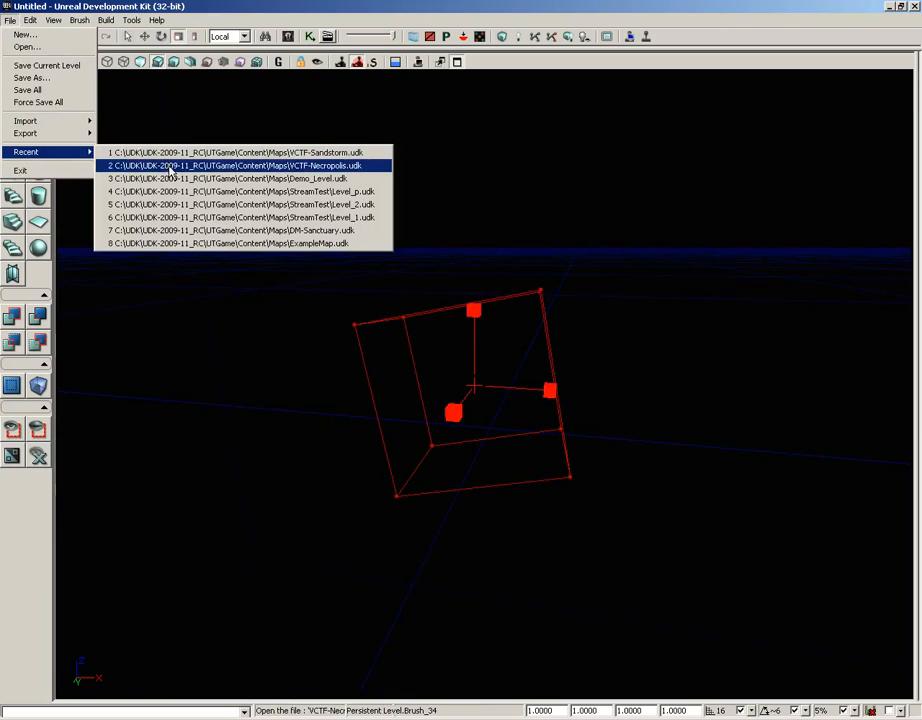
left_click(170, 152)
left_click(476, 392)
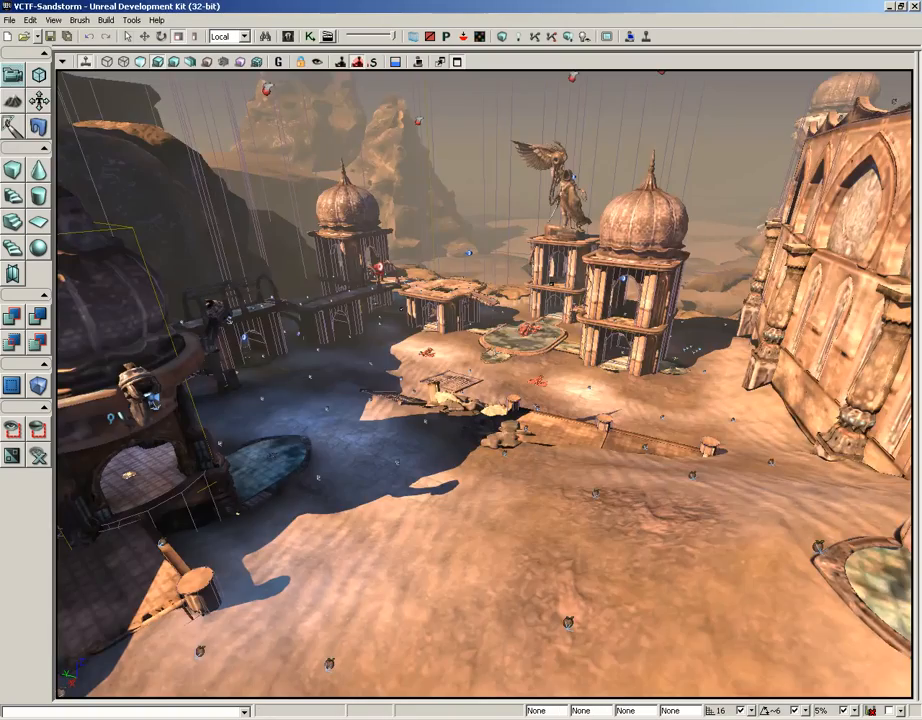
- Select the large dome mesh on top of the tower beside the winged statue
left_click_drag(494, 353, 598, 180)
left_click(520, 385)
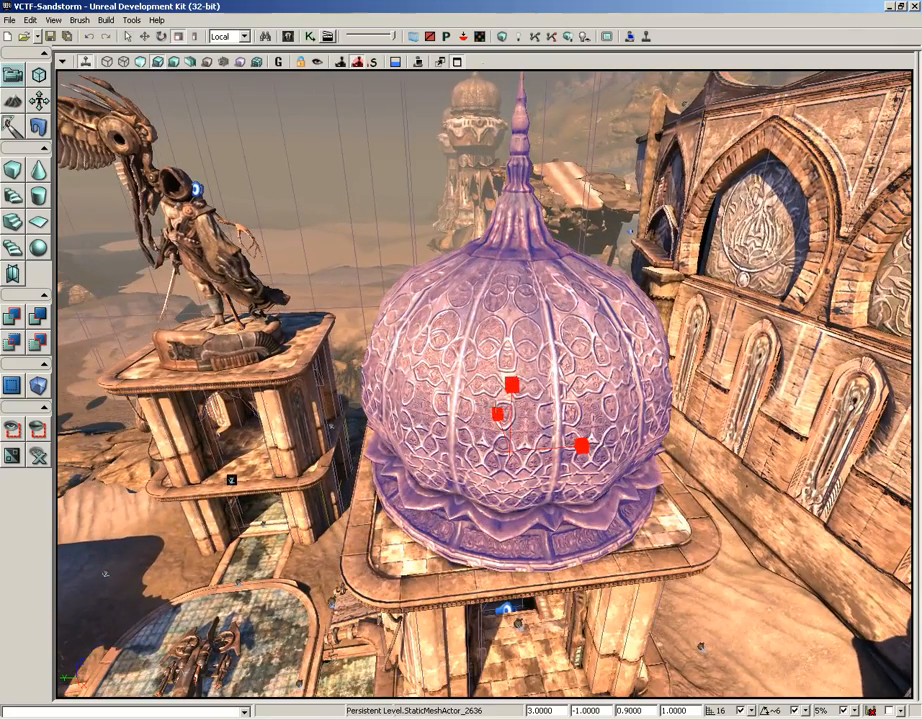
right_click_drag(726, 564, 714, 622)
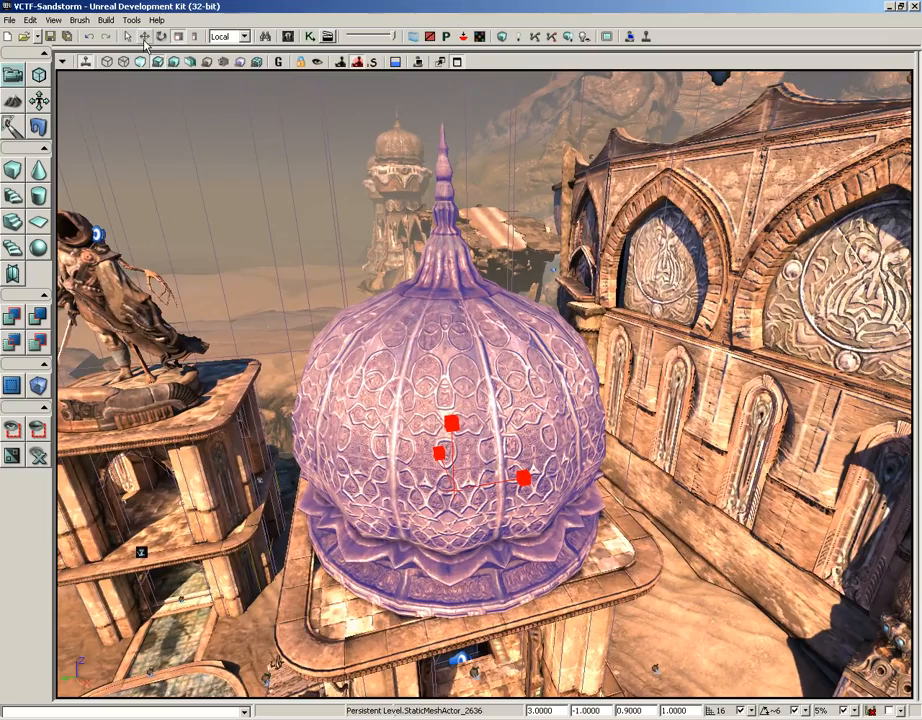
- Translate the dome along its local X axis off the tower, using the Local reference coordinate system
left_click(144, 38)
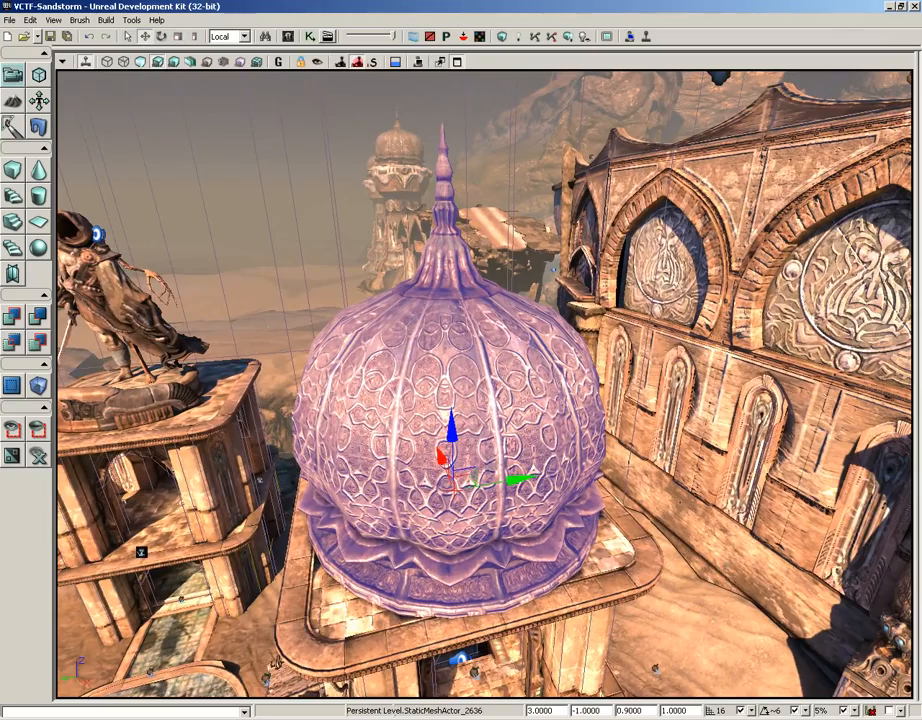
right_click_drag(628, 464, 860, 476)
left_click(245, 37)
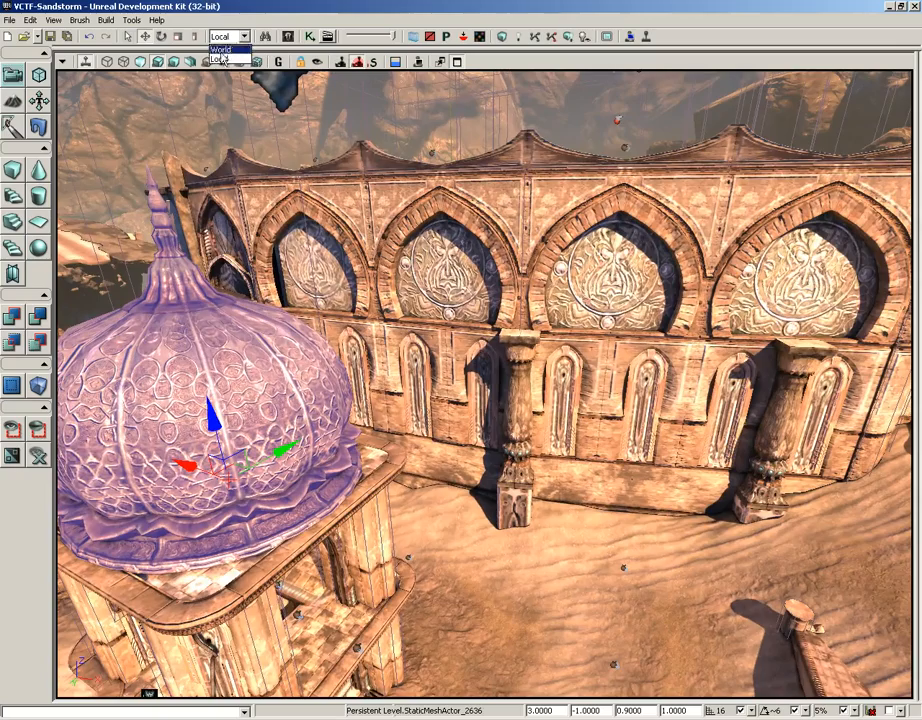
left_click(217, 60)
middle_click_drag(598, 516, 480, 508)
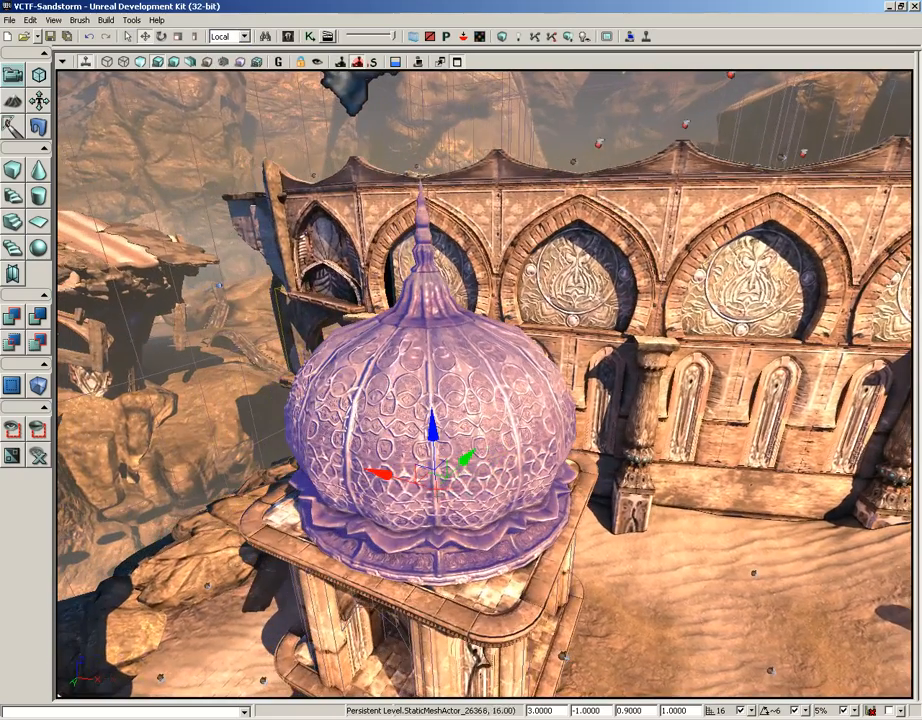
left_click_drag(387, 475, 792, 506)
right_click_drag(792, 506, 876, 548)
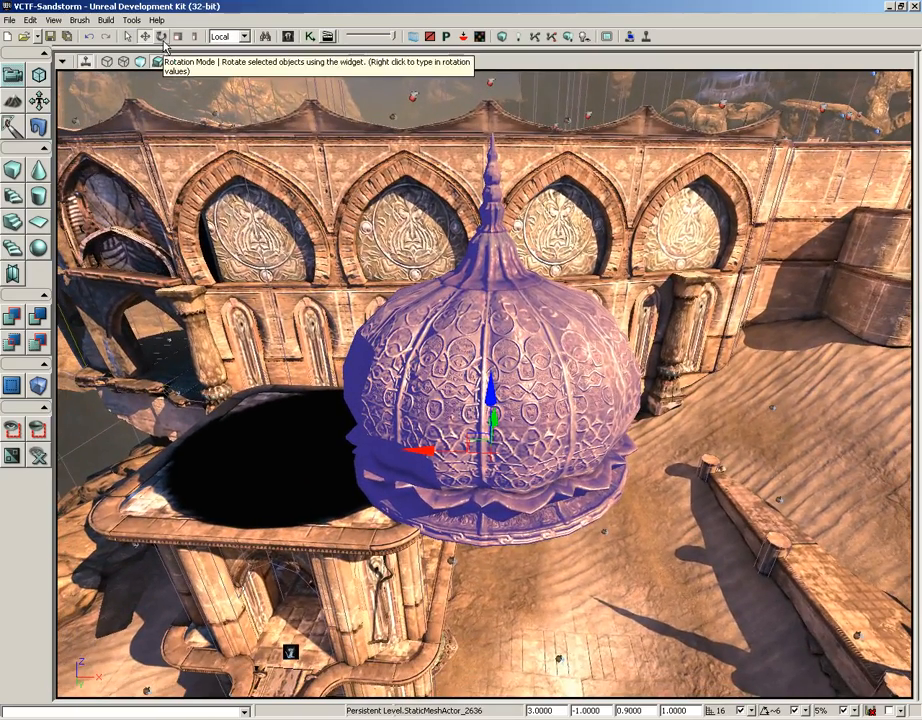
- Rotate the dome around its local Y axis so its spire tilts toward the arched wall's far end
left_click_drag(562, 355, 559, 368)
key("space")
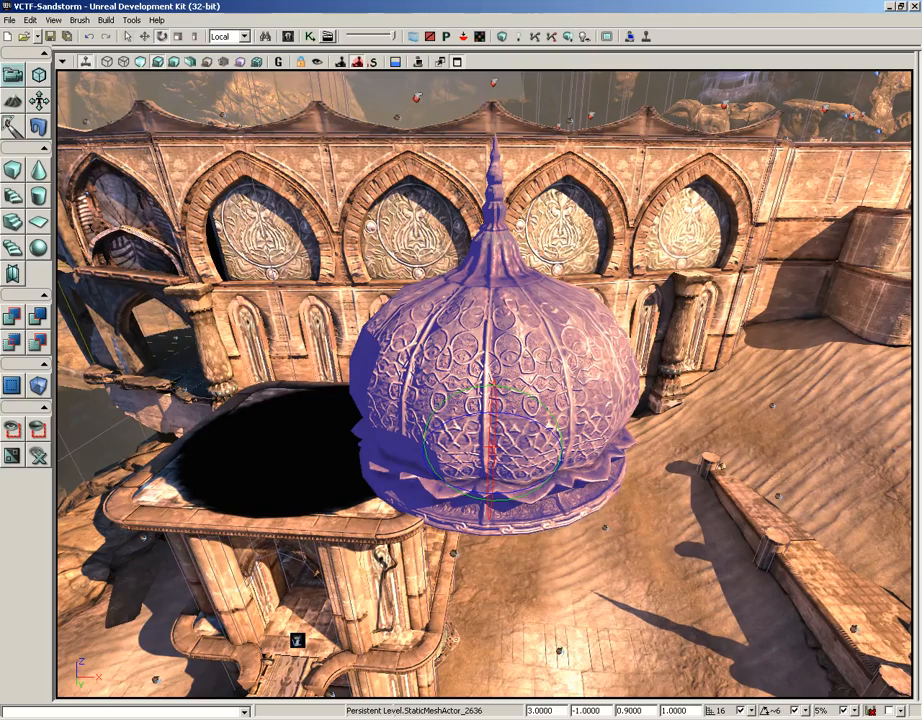
left_click_drag(523, 385, 640, 366)
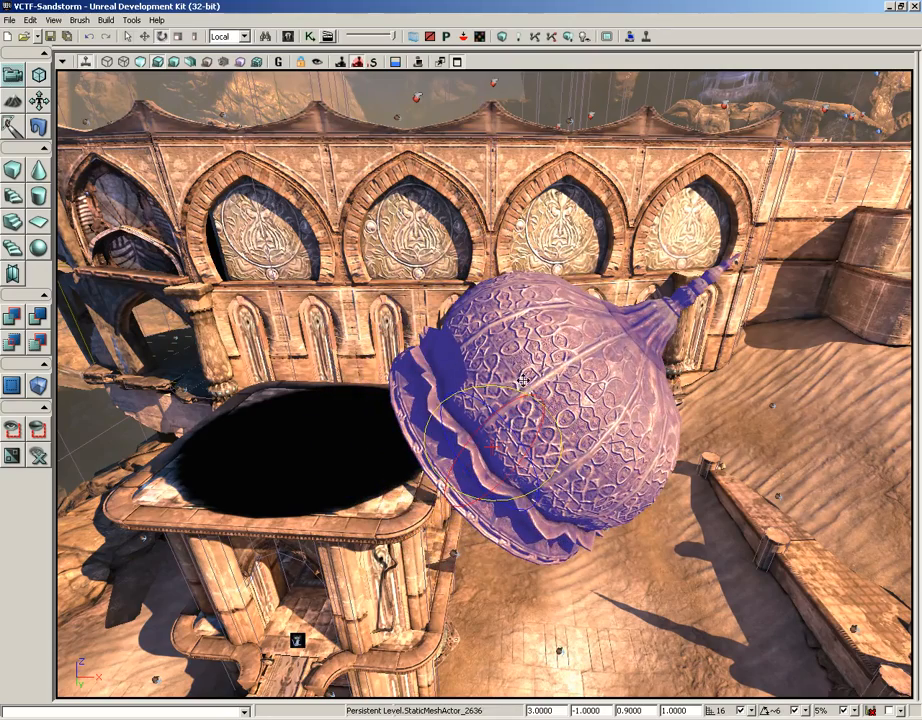
- Set the reference coordinate system to World and translate the tilted dome along the world X axis
left_click(144, 36)
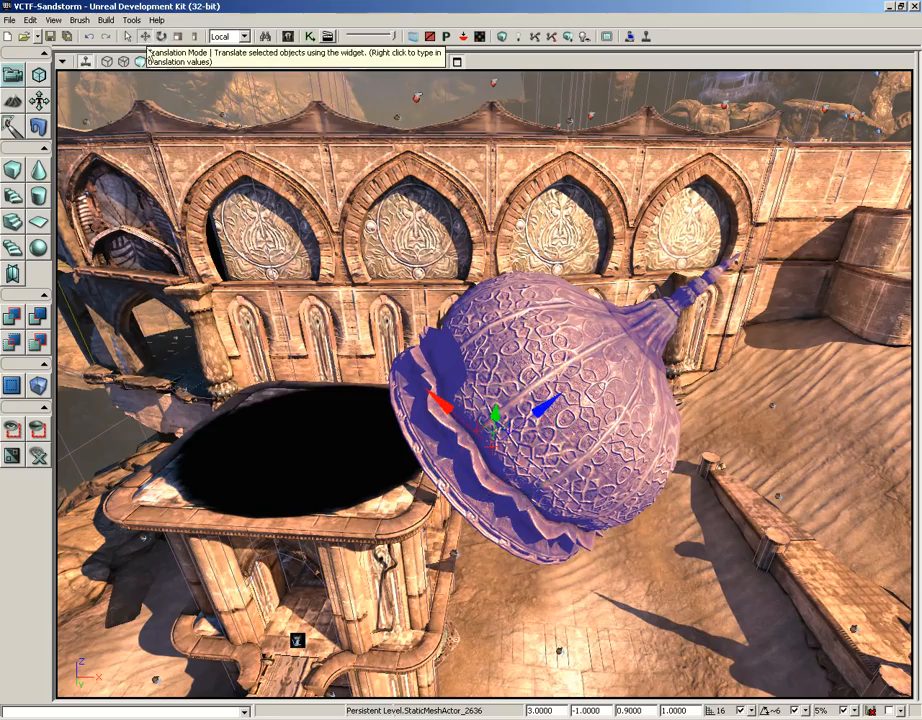
mouse_move(537, 297)
left_mouse_down()
mouse_move(541, 285)
mouse_move(568, 335)
mouse_move(572, 310)
mouse_move(536, 286)
left_mouse_up()
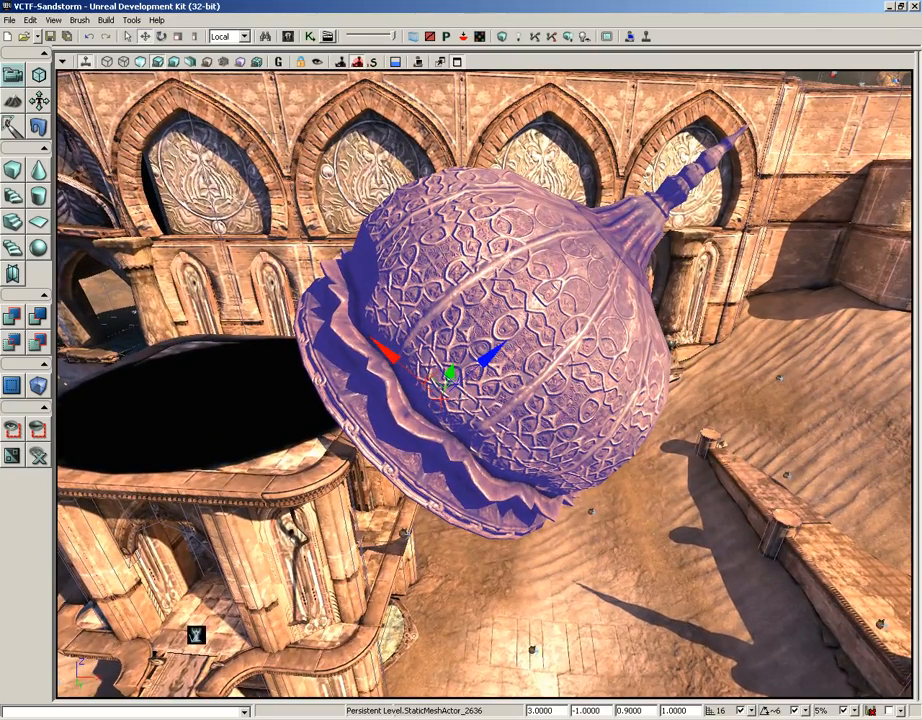
left_click(243, 38)
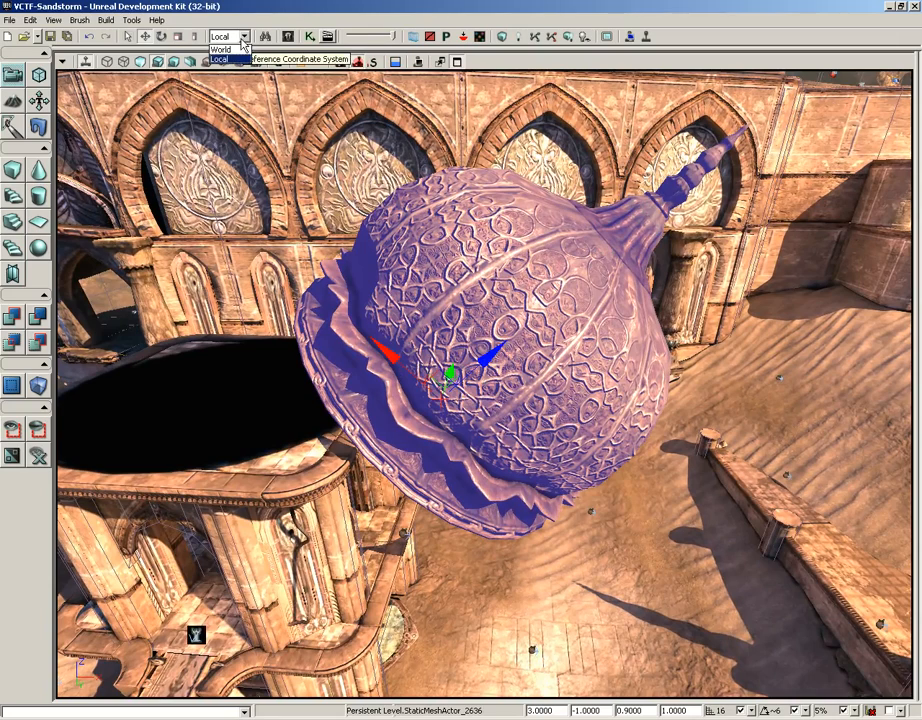
left_click(226, 48)
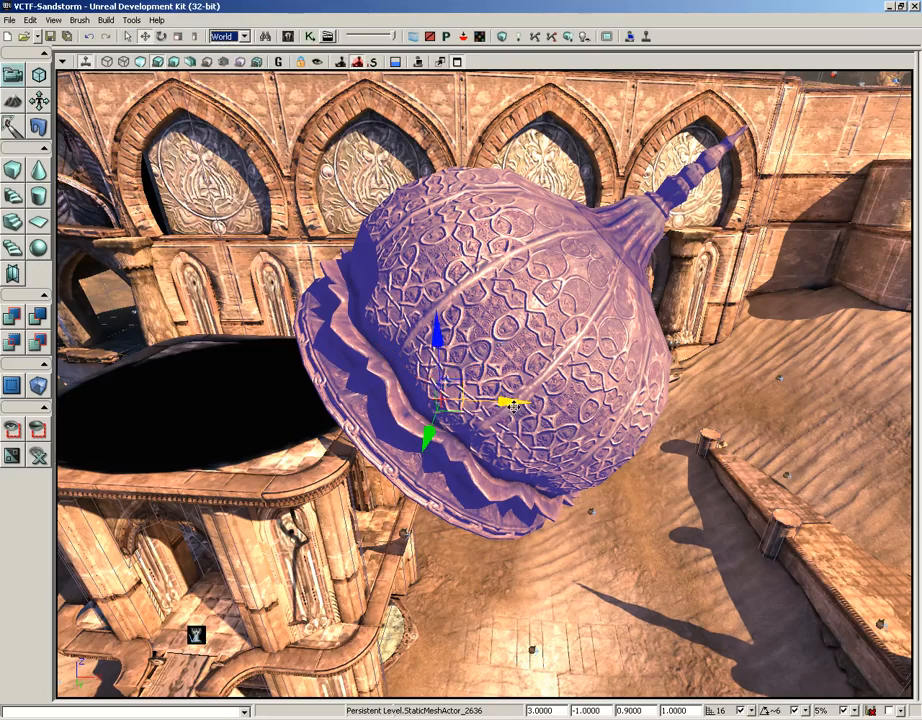
left_click_drag(504, 401, 470, 368)
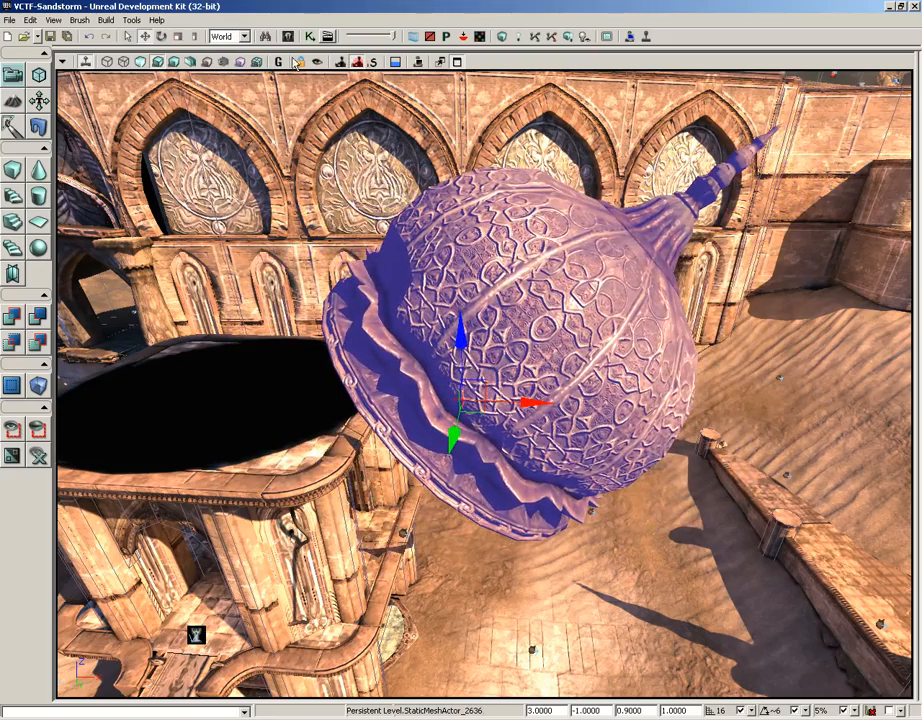
- Set the reference coordinate system back to Local and translate the tilted dome along its local X axis
left_click(243, 36)
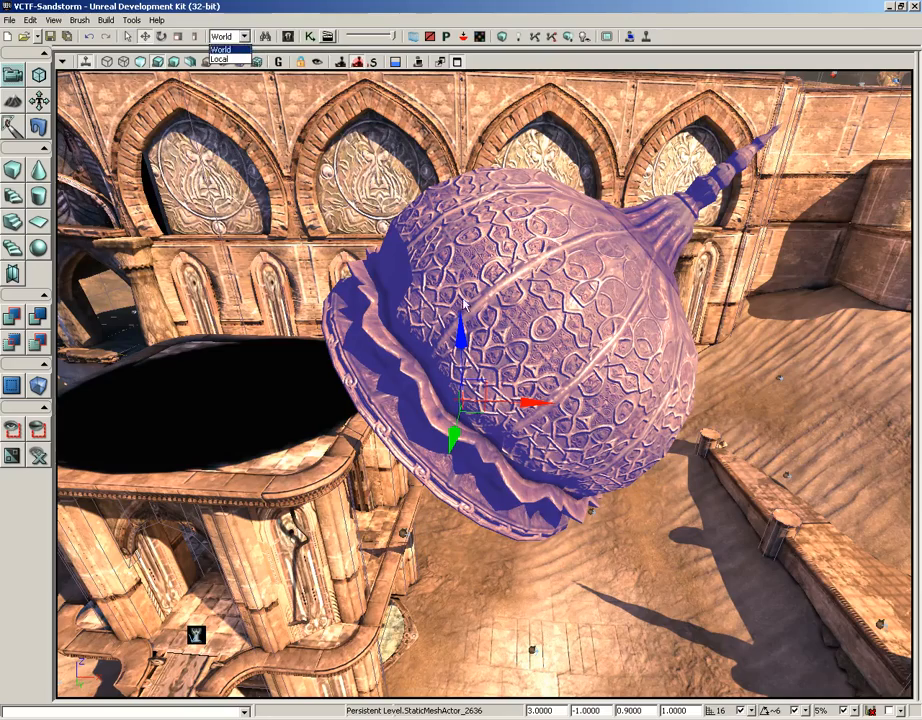
left_click(225, 59)
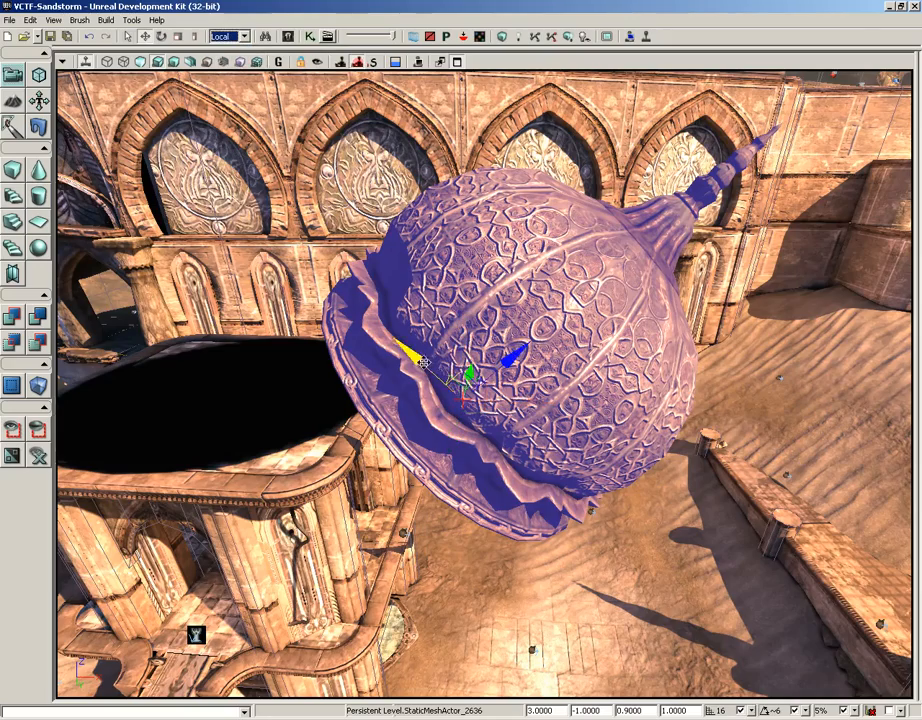
left_click_drag(406, 353, 398, 306)
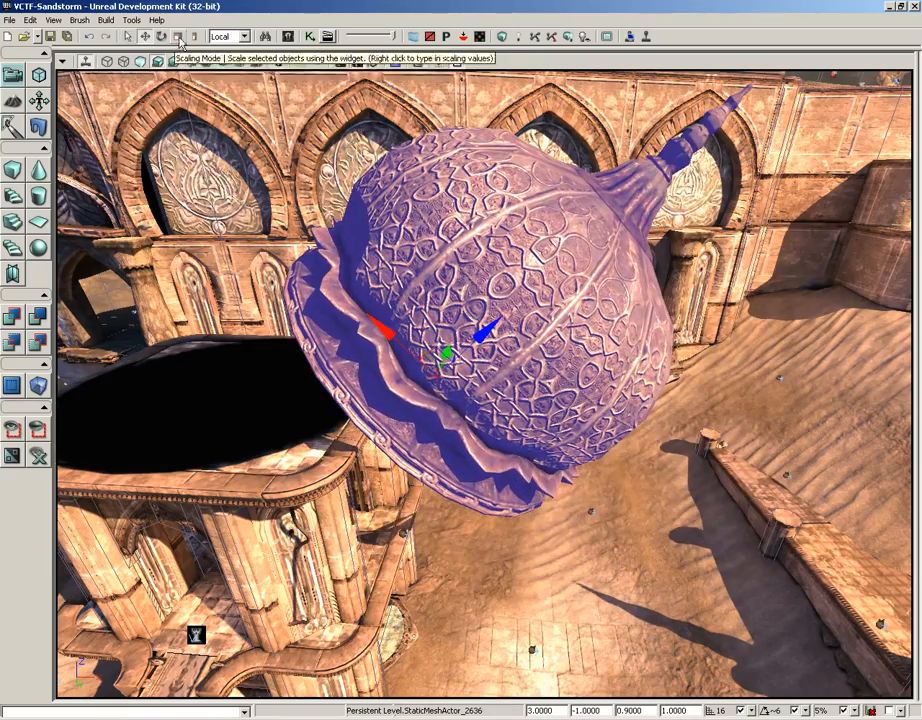